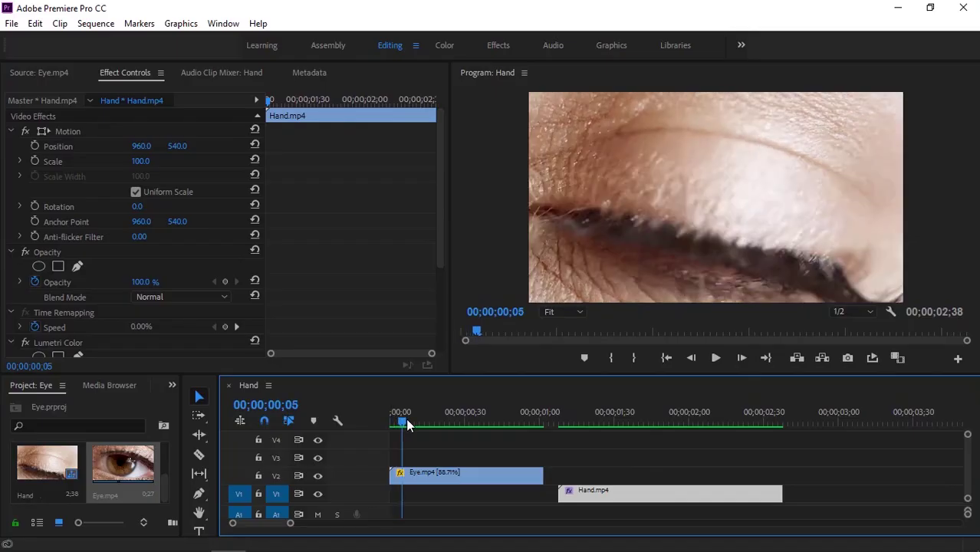
Step: Slide Hand.mp4 left on V1 so it overlaps the second half of Eye.mp4
drag(392, 418, 763, 426)
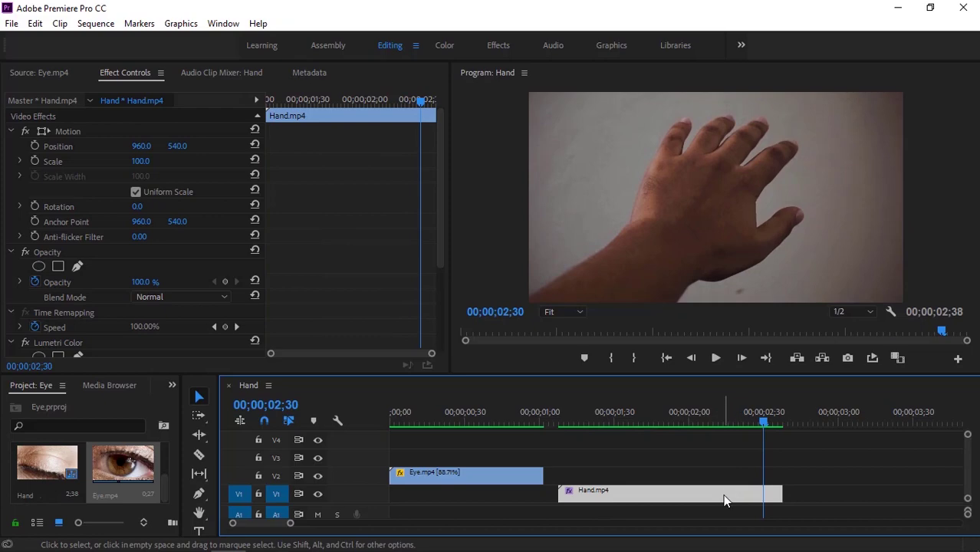
drag(724, 500, 606, 496)
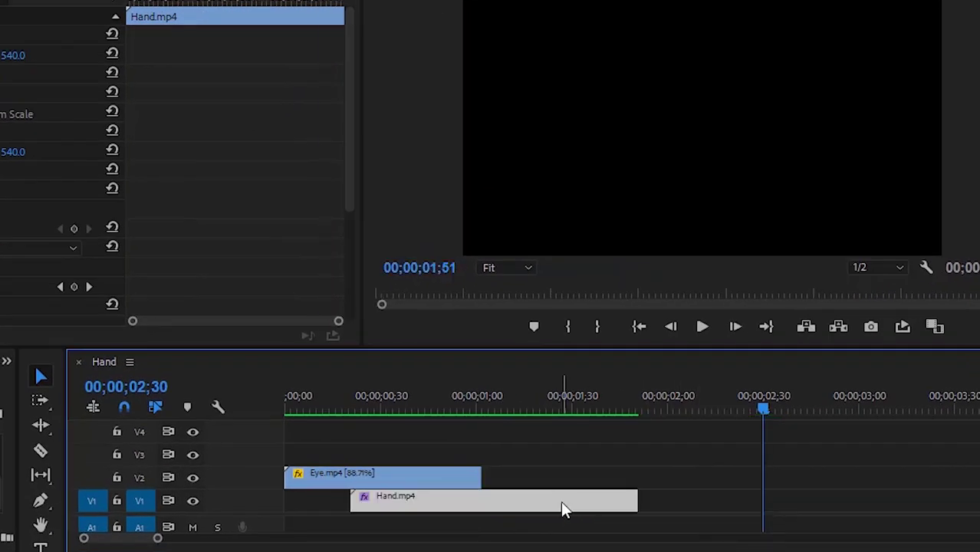
drag(769, 410, 378, 415)
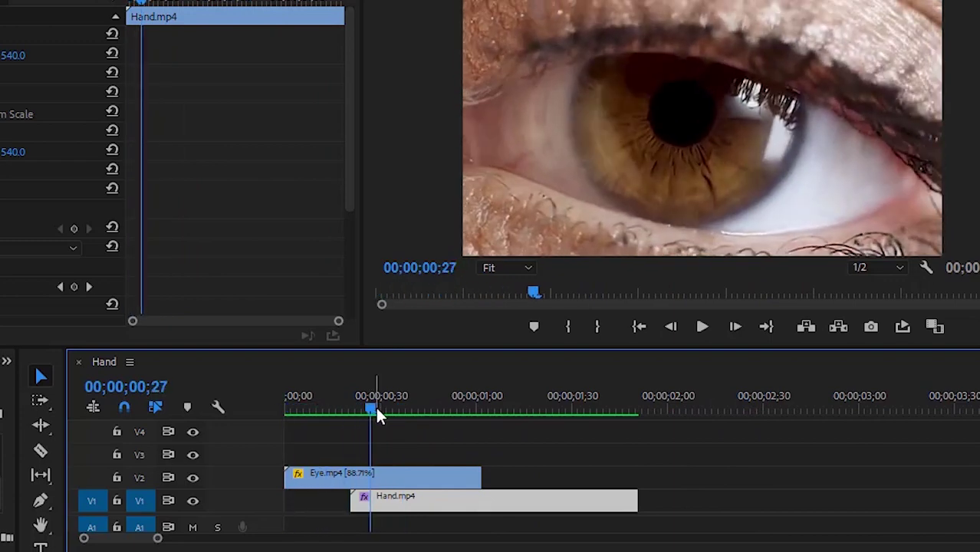
Step: Add an inverted ellipse opacity mask to Eye.mp4 so the Hand clip shows through
click(383, 476)
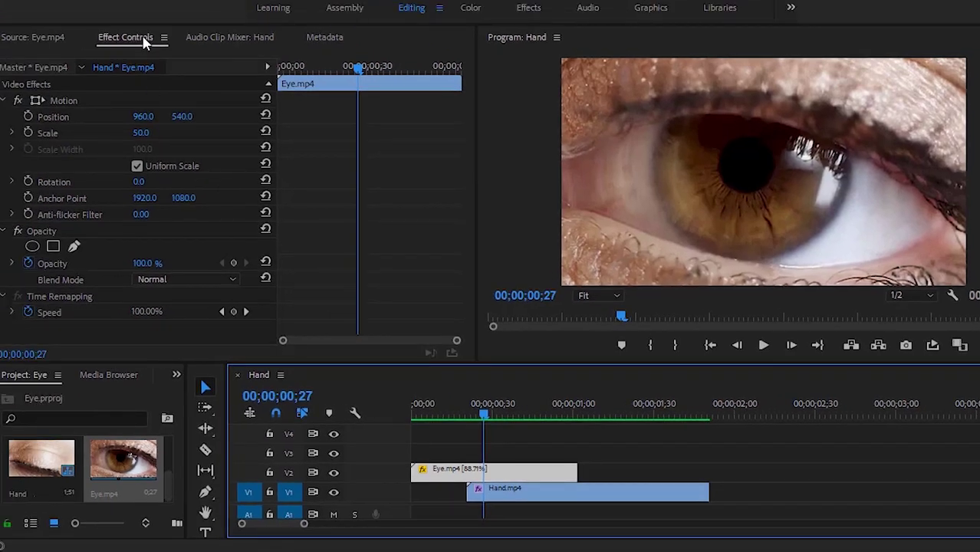
click(32, 248)
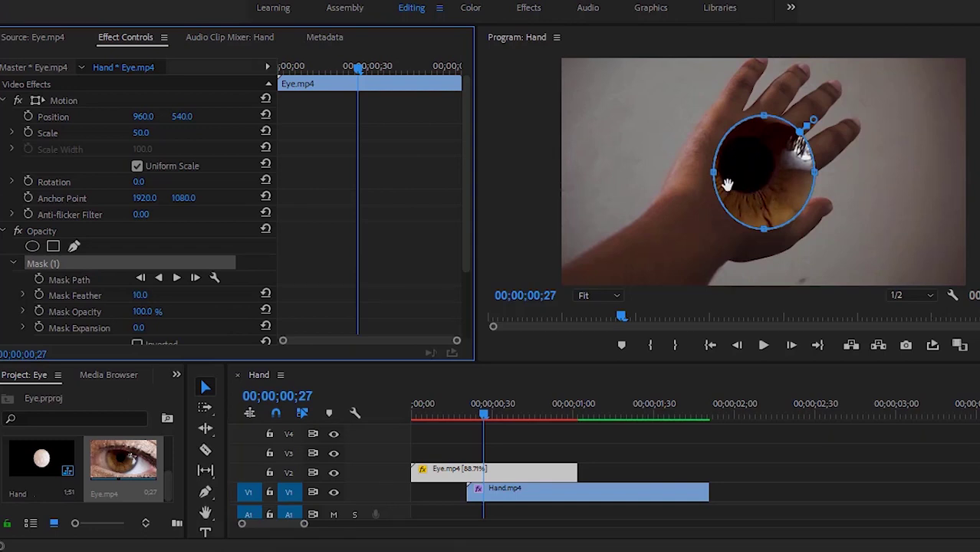
drag(466, 208, 467, 247)
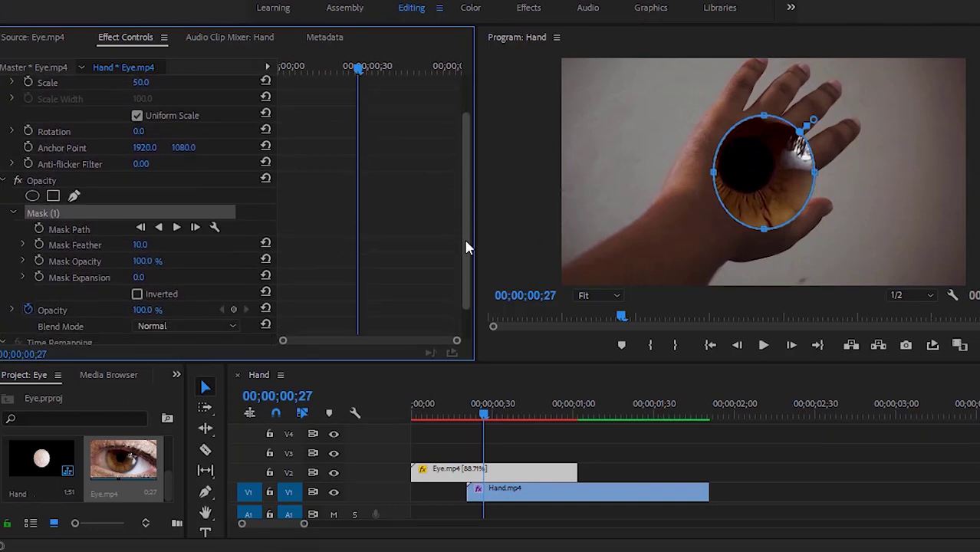
click(137, 295)
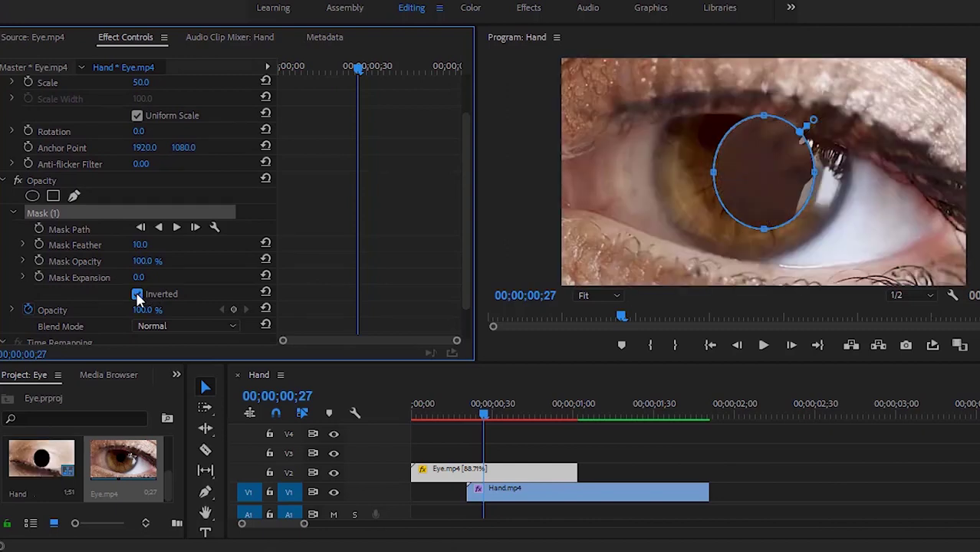
Step: Widen and flatten the Eye mask in the Program monitor and center it on the pupil
click(705, 178)
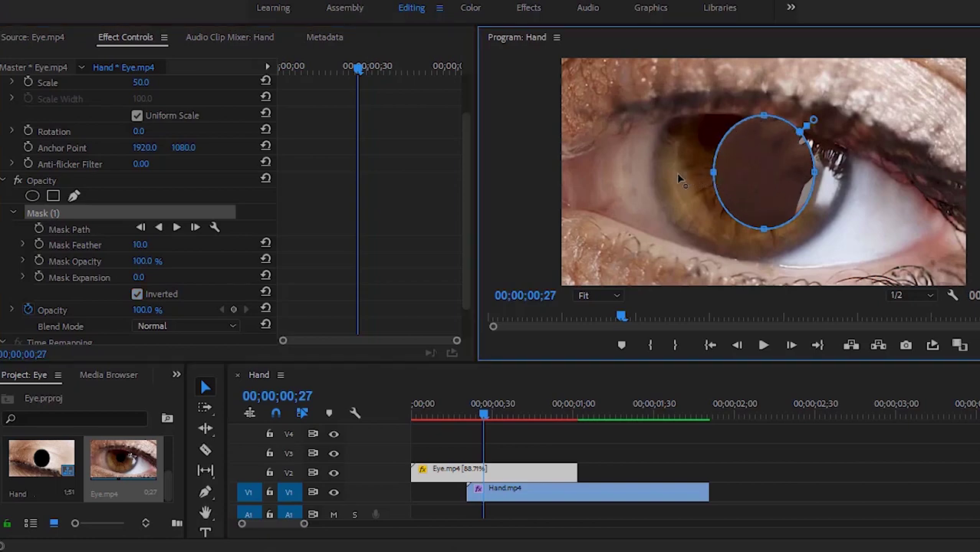
drag(713, 173, 668, 172)
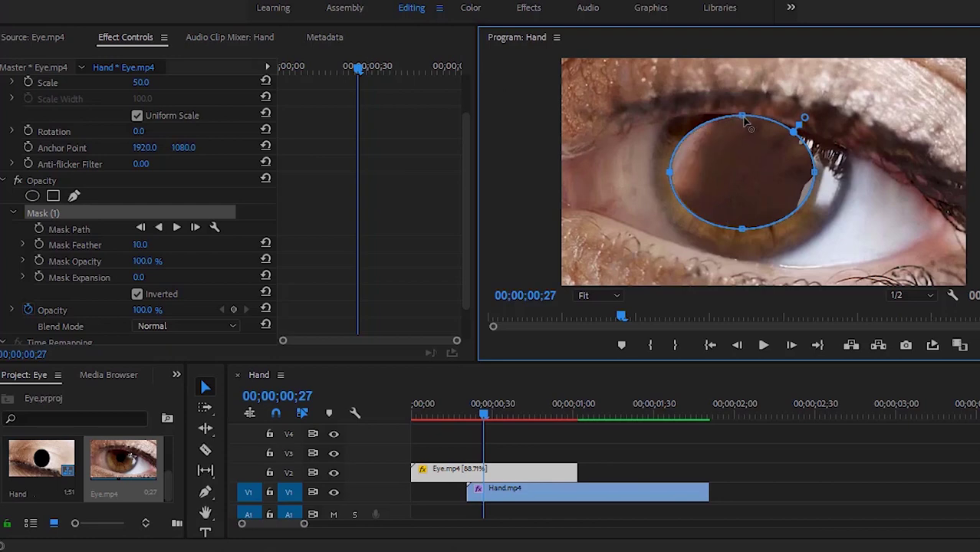
drag(743, 118, 743, 128)
drag(739, 181, 760, 186)
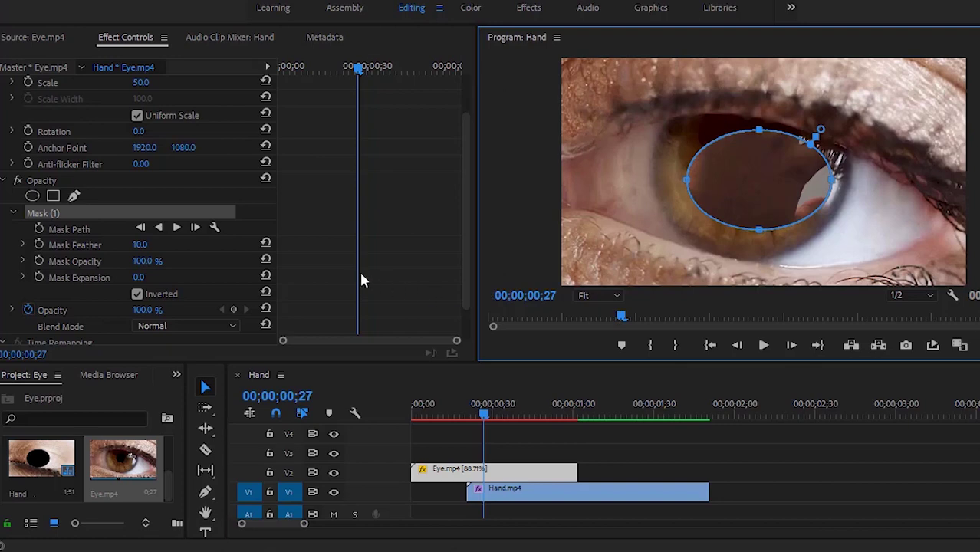
Step: Set Mask Path and Mask Expansion keyframes at 00;00;00;27
click(39, 230)
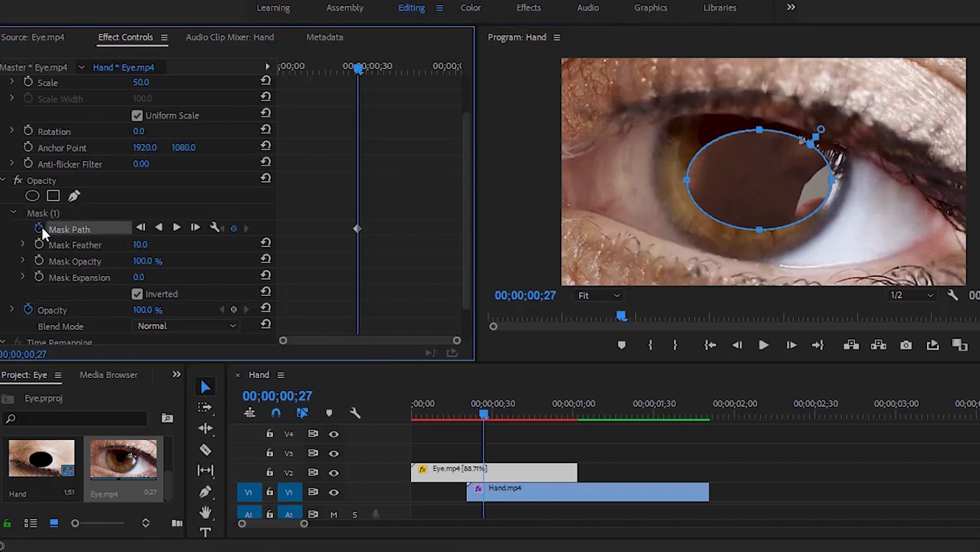
click(356, 230)
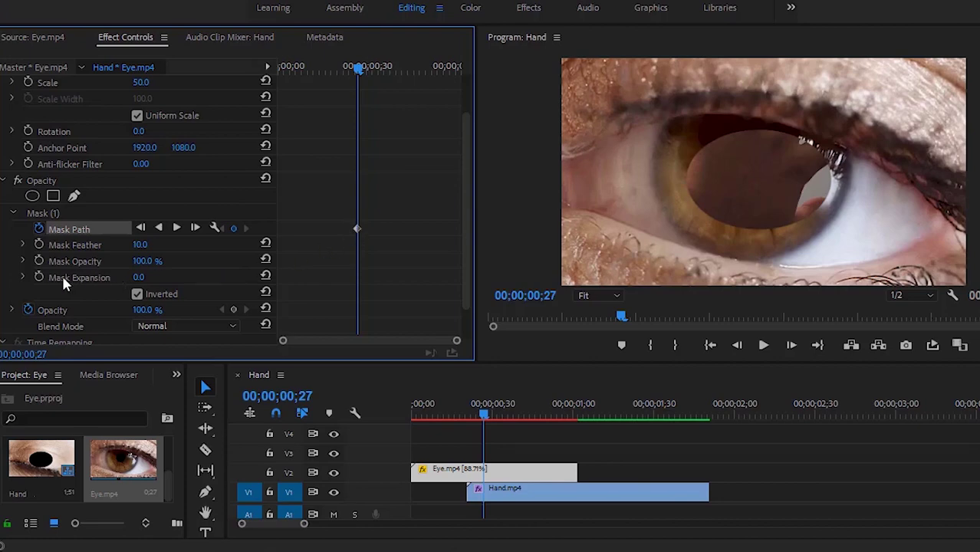
click(39, 277)
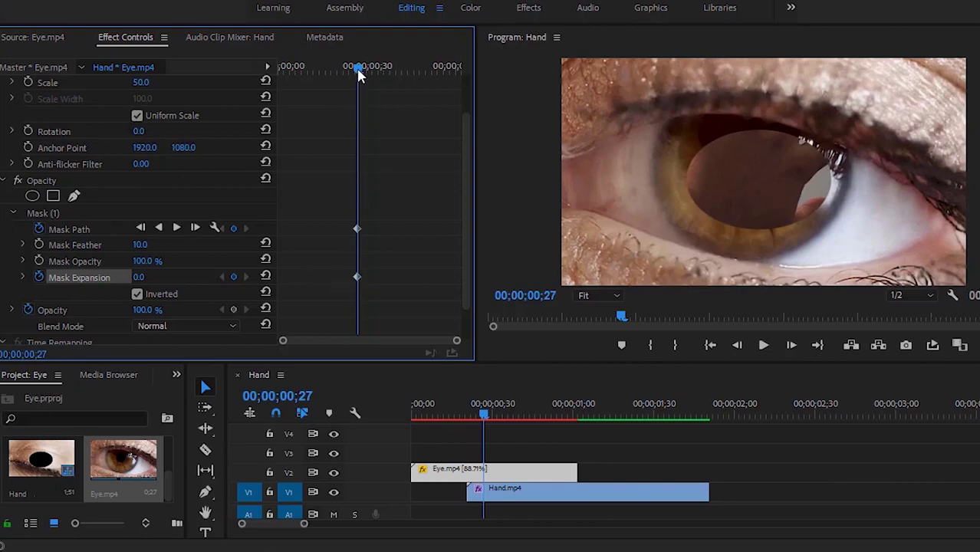
Step: Set the Eye mask's Mask Feather to 500
click(139, 245)
text(500)
key(Return)
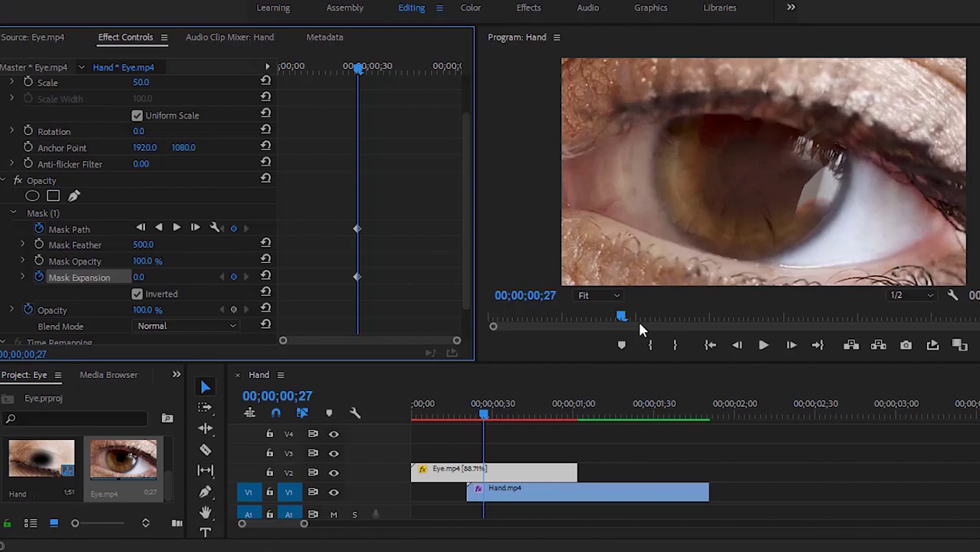
Step: Add a second Mask Path keyframe at 00;00;01;01 and reselect Mask (1)
click(483, 416)
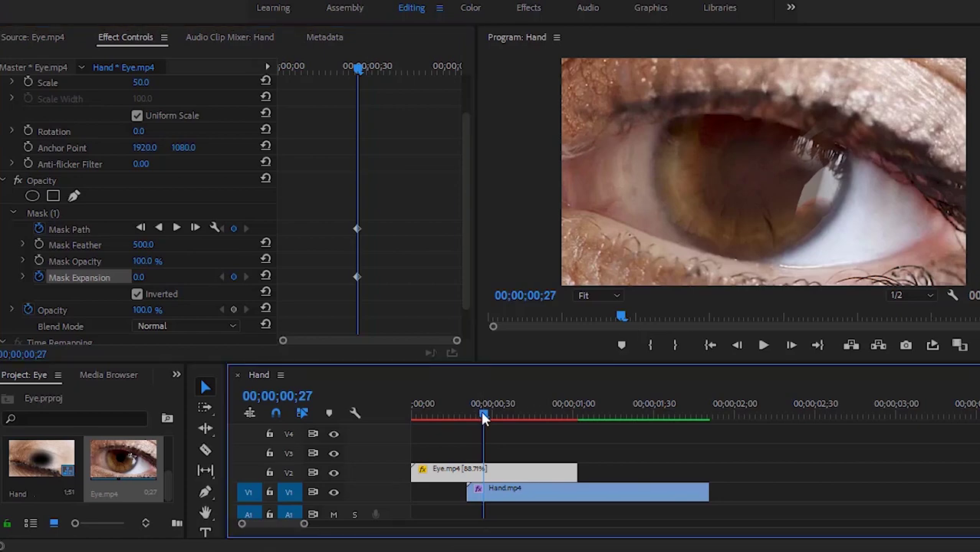
drag(484, 416, 576, 423)
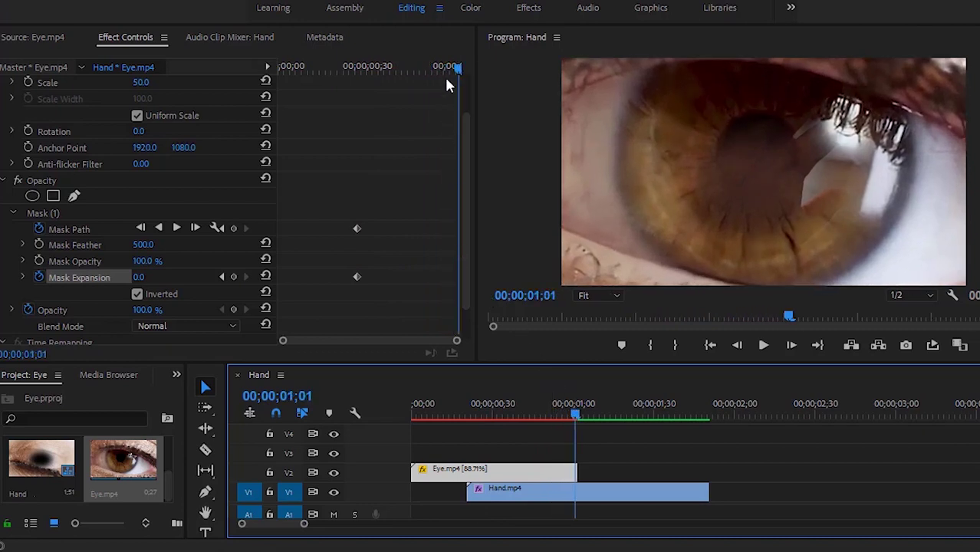
click(456, 280)
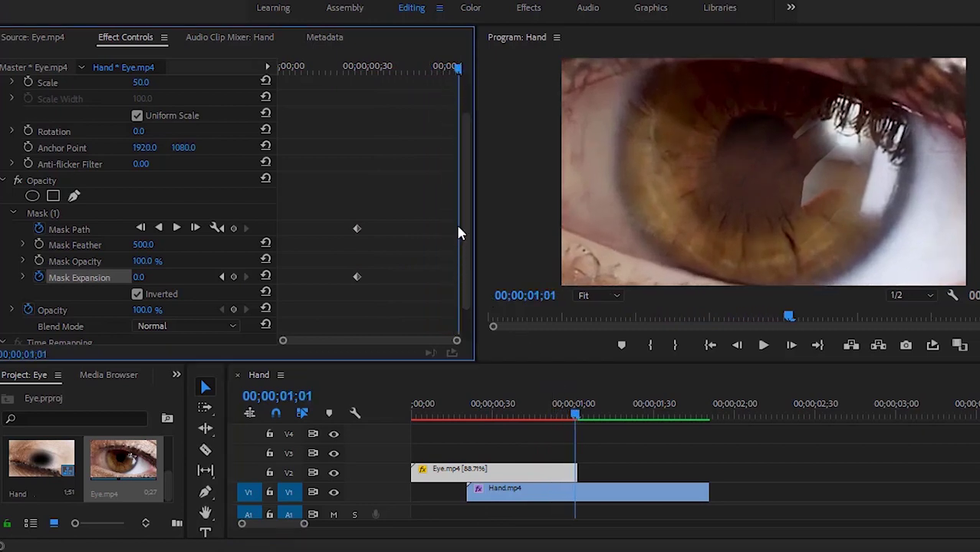
click(234, 227)
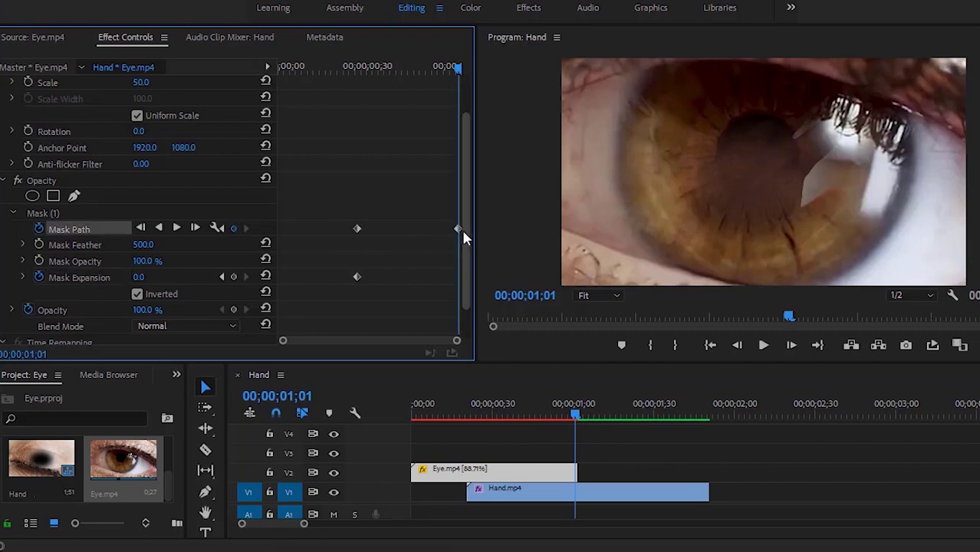
click(46, 215)
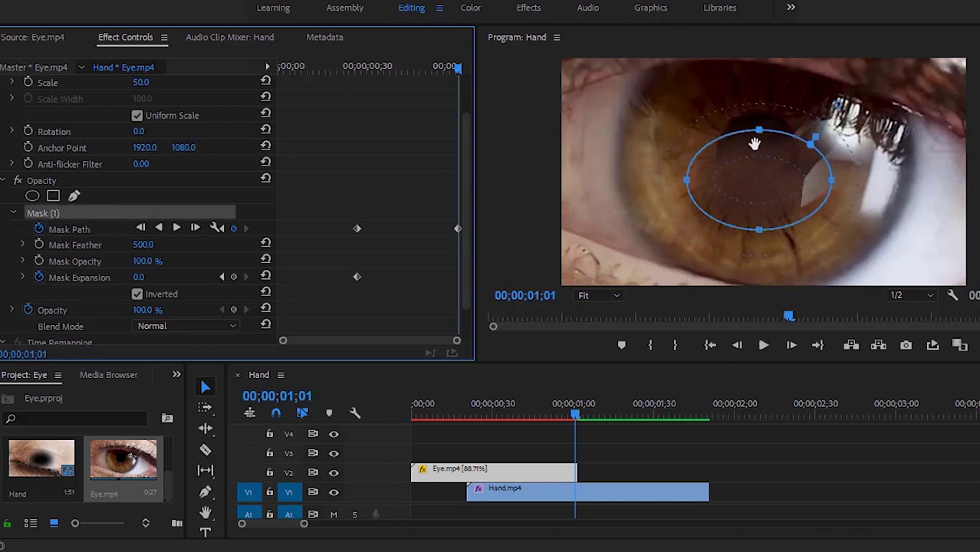
Step: At 10% zoom, stretch the mask into a tall oval past the frame edges, then refit the view
click(614, 294)
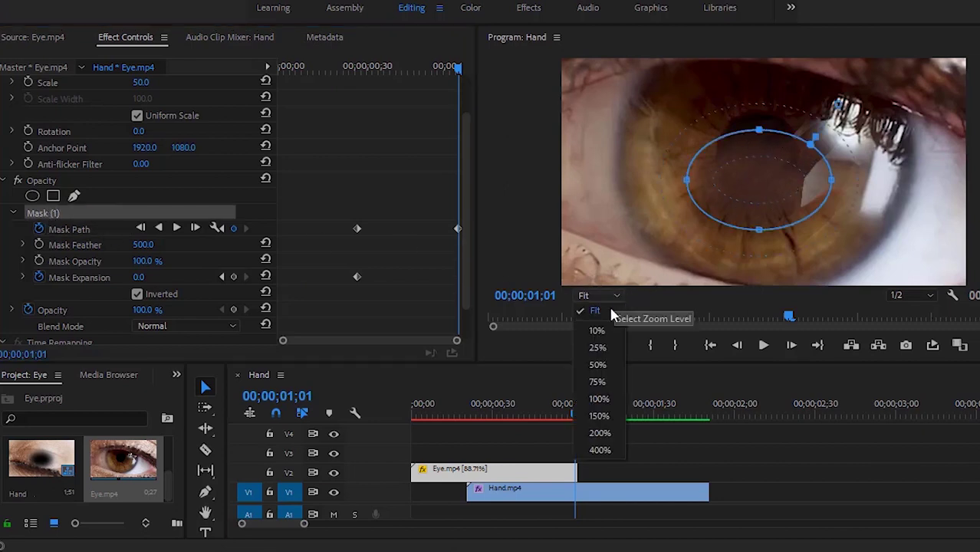
click(608, 327)
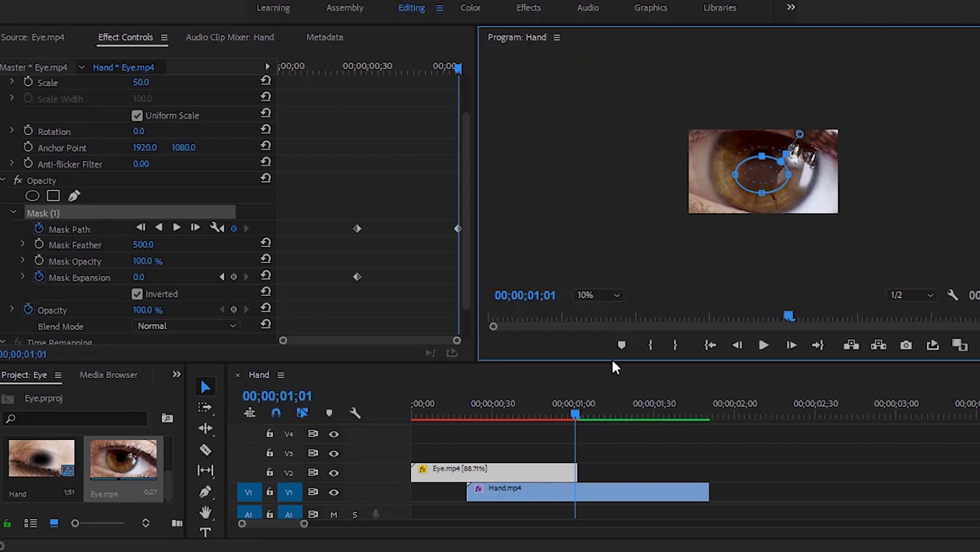
drag(611, 361, 612, 396)
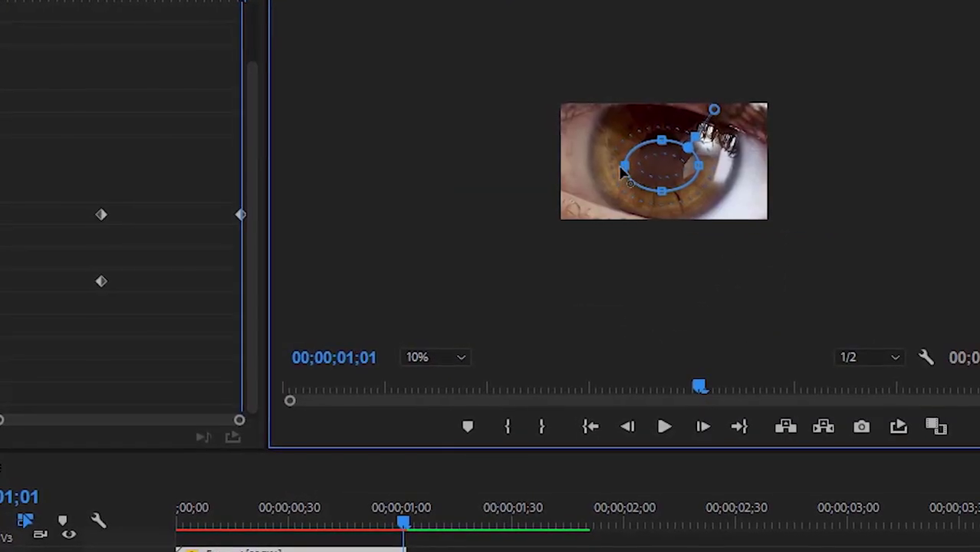
drag(625, 165, 534, 164)
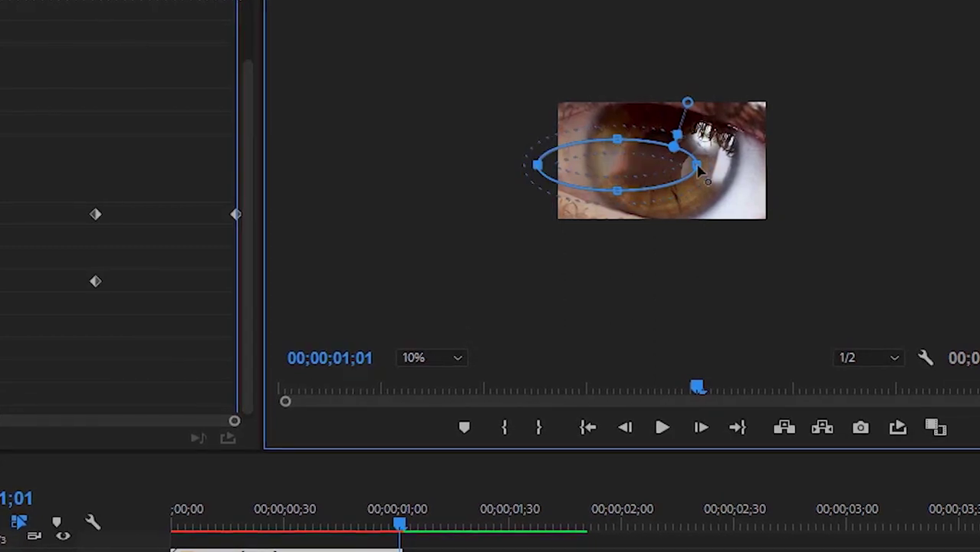
drag(698, 164, 811, 175)
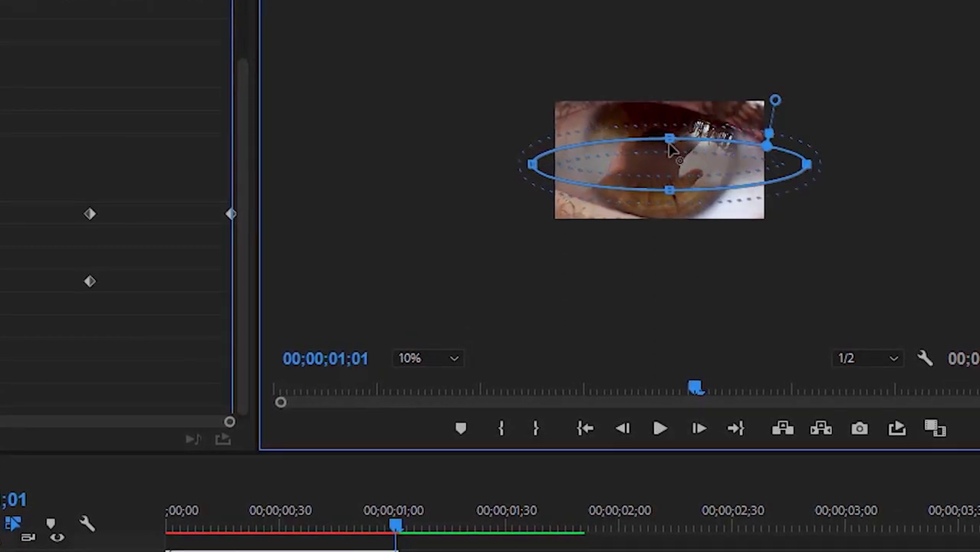
drag(667, 139, 669, 47)
drag(669, 191, 673, 259)
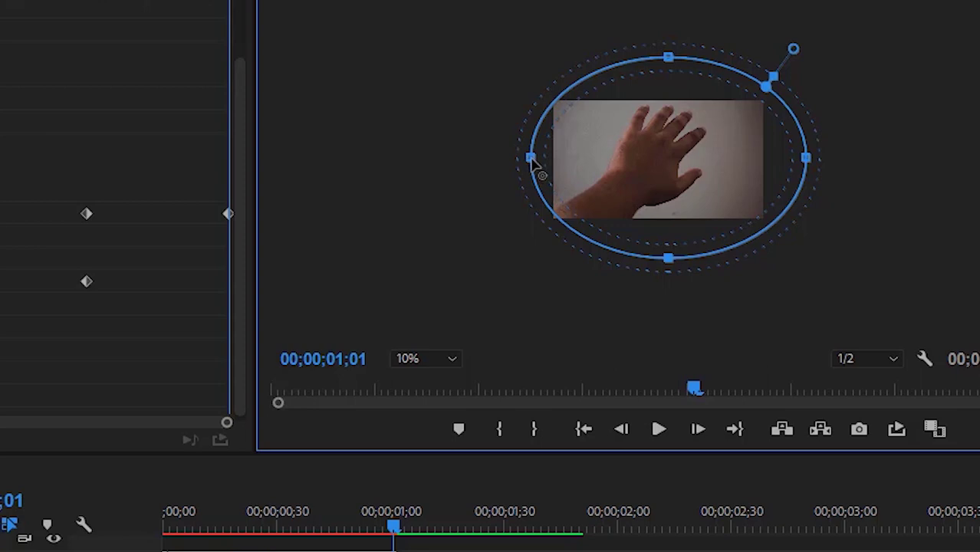
drag(530, 159, 522, 163)
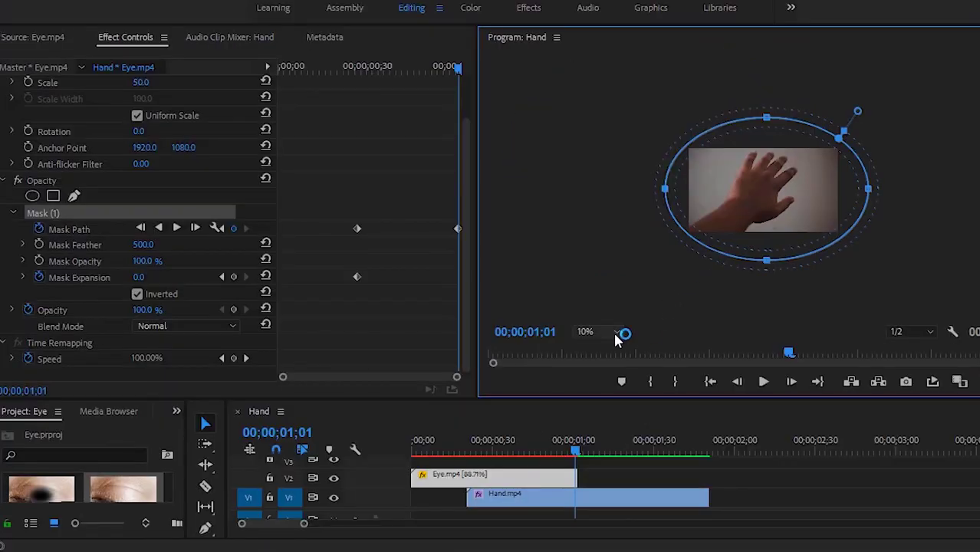
click(450, 362)
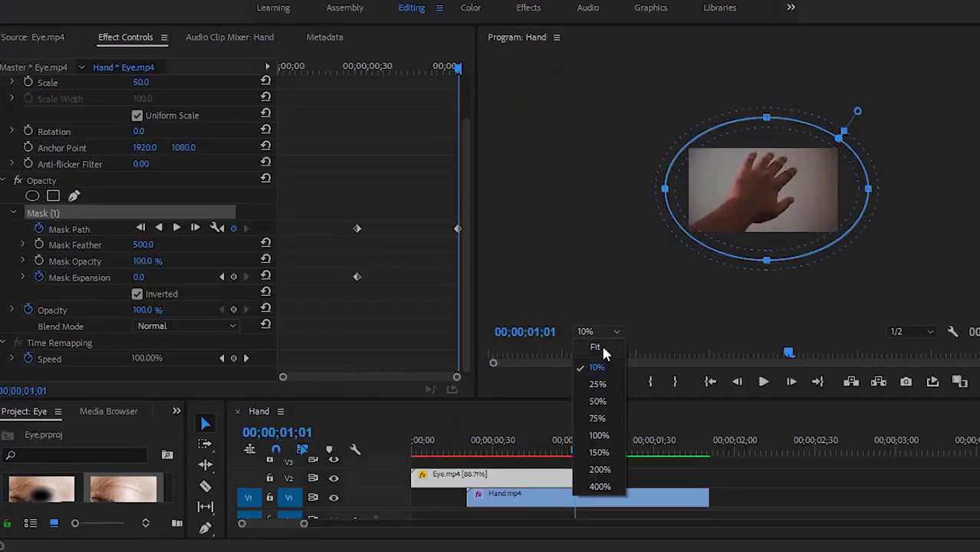
click(602, 349)
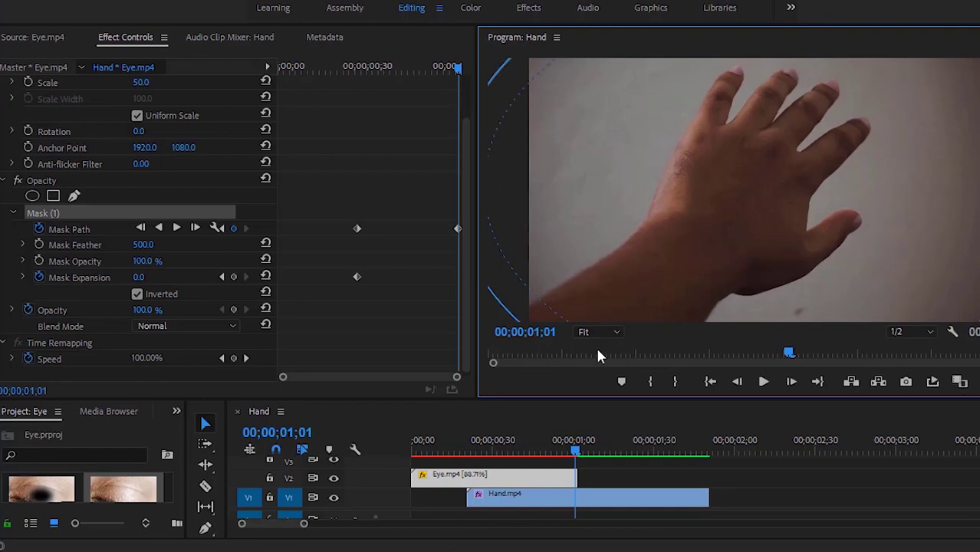
drag(463, 77, 293, 70)
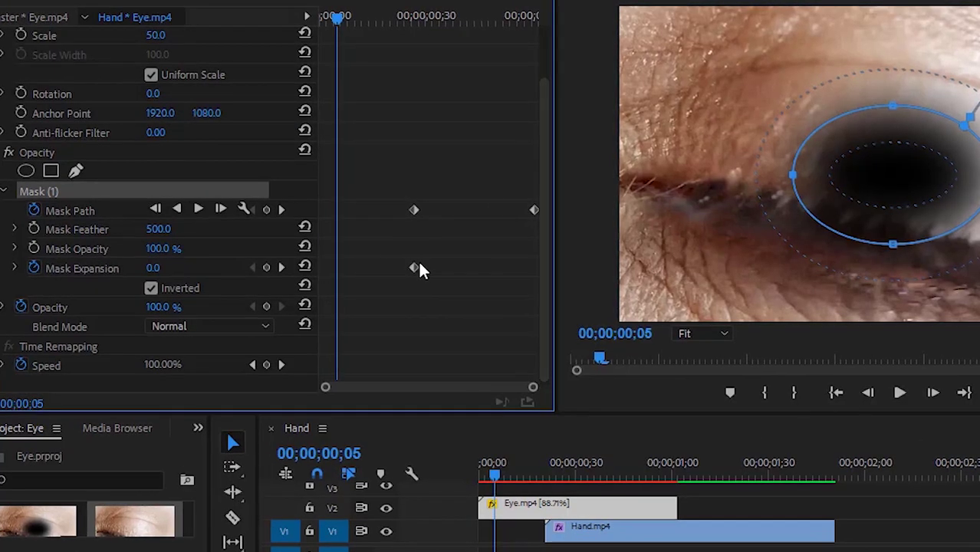
click(280, 267)
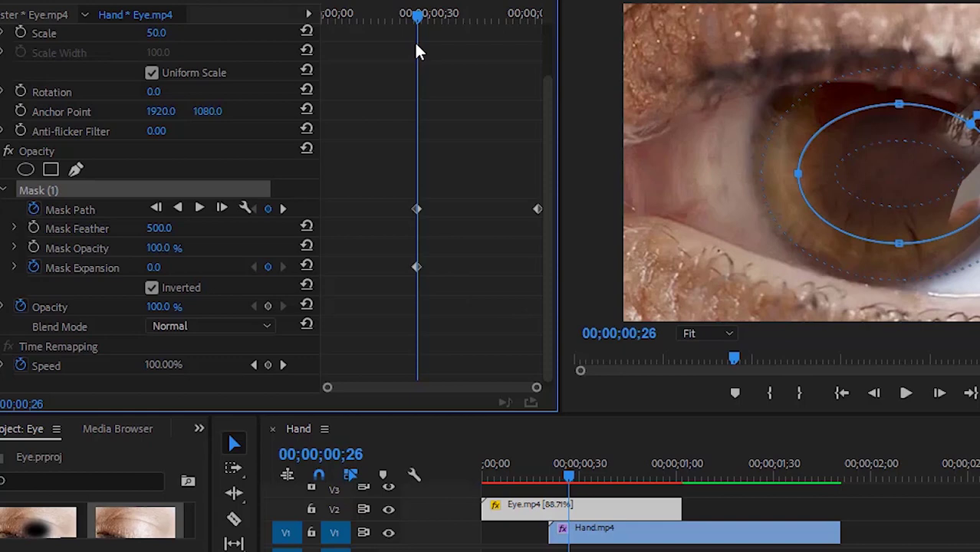
Step: Add a Mask Expansion keyframe at 00;00;00;26 with an expansion of -1000
drag(416, 21, 412, 22)
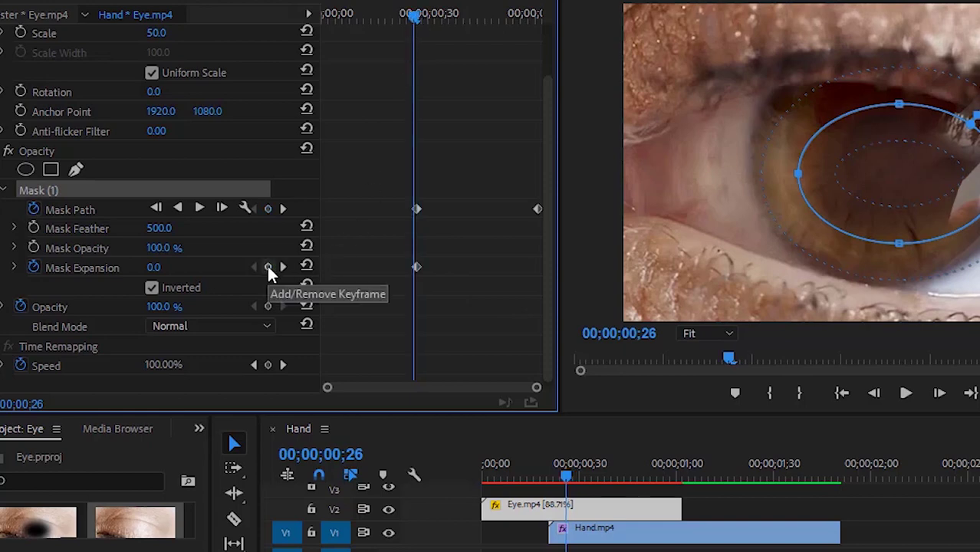
click(268, 267)
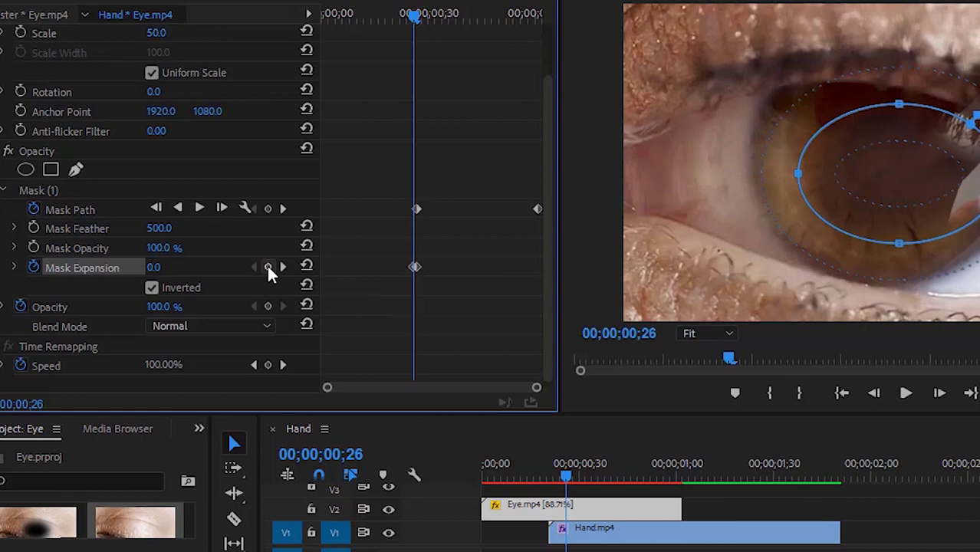
click(305, 296)
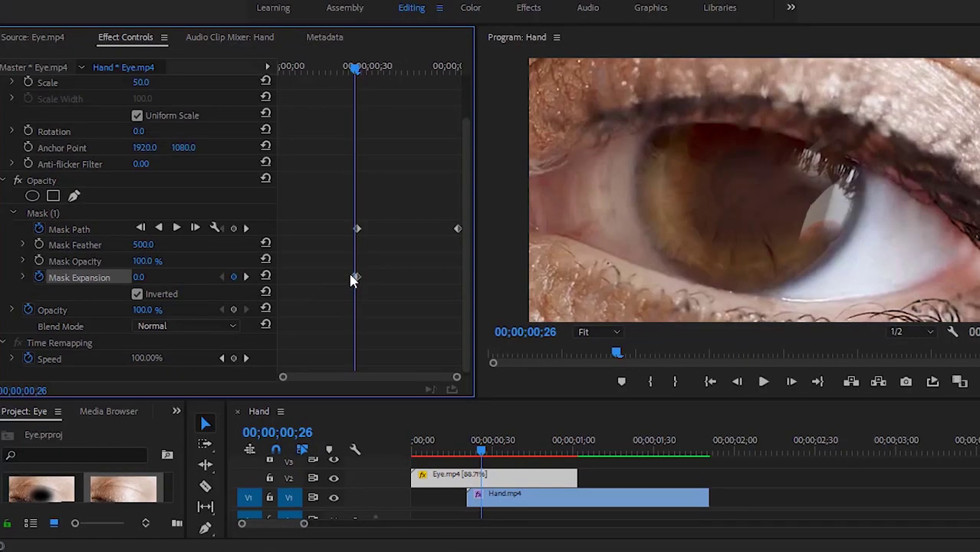
click(138, 277)
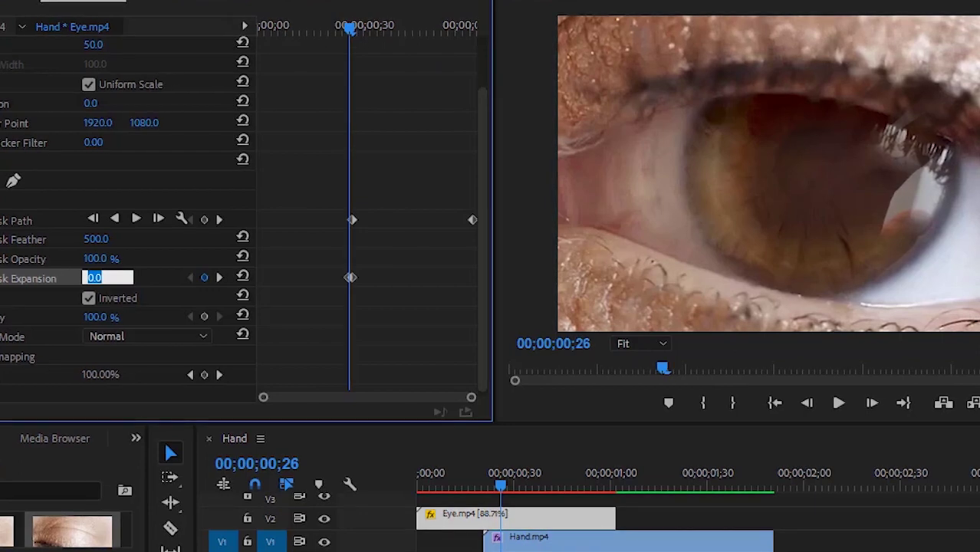
text(-100)
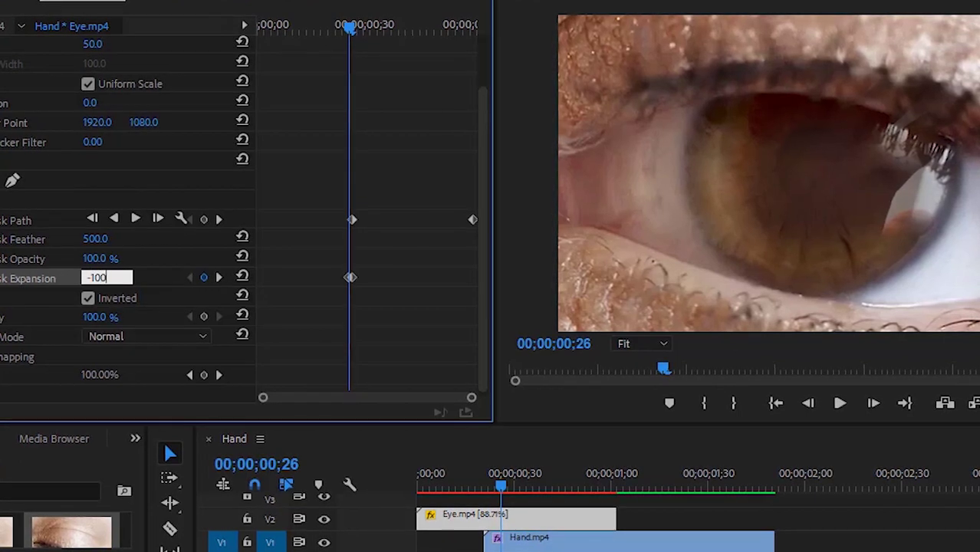
text(0)
key(Return)
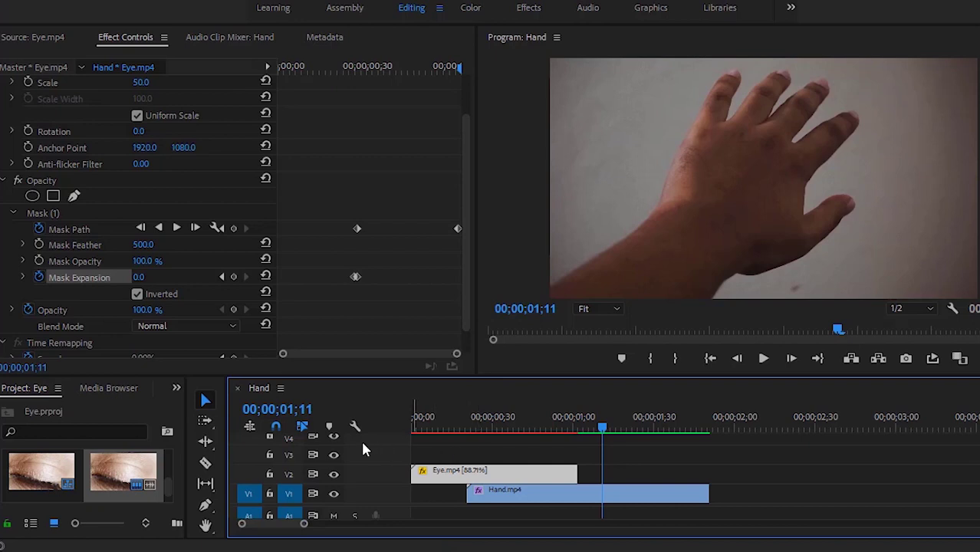
Step: Create a default Adjustment Layer and place it on track V3
right_click(119, 413)
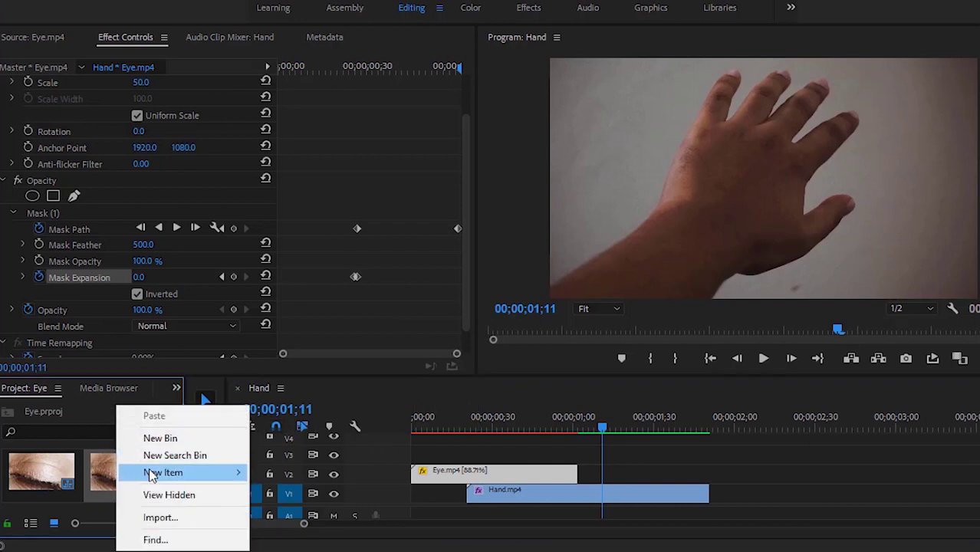
mouse_move(150, 471)
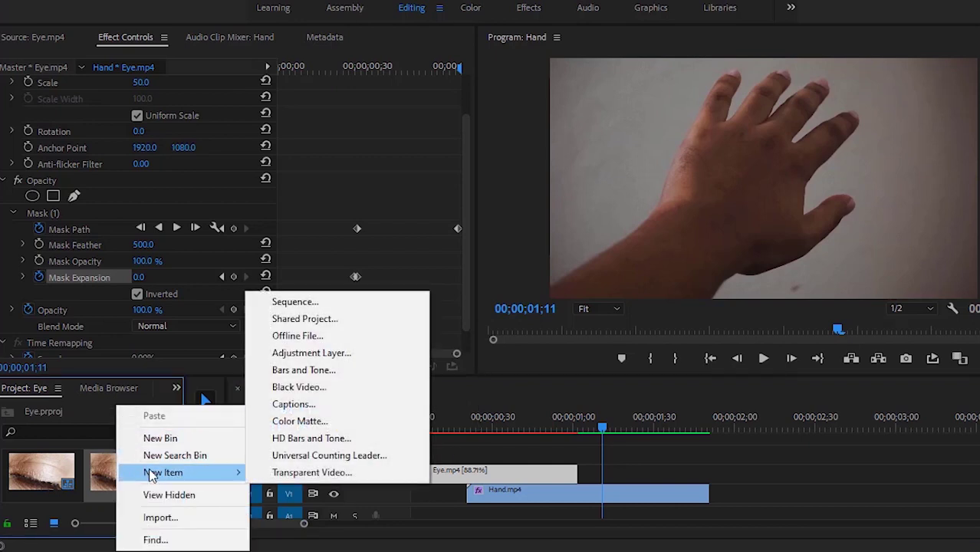
click(308, 354)
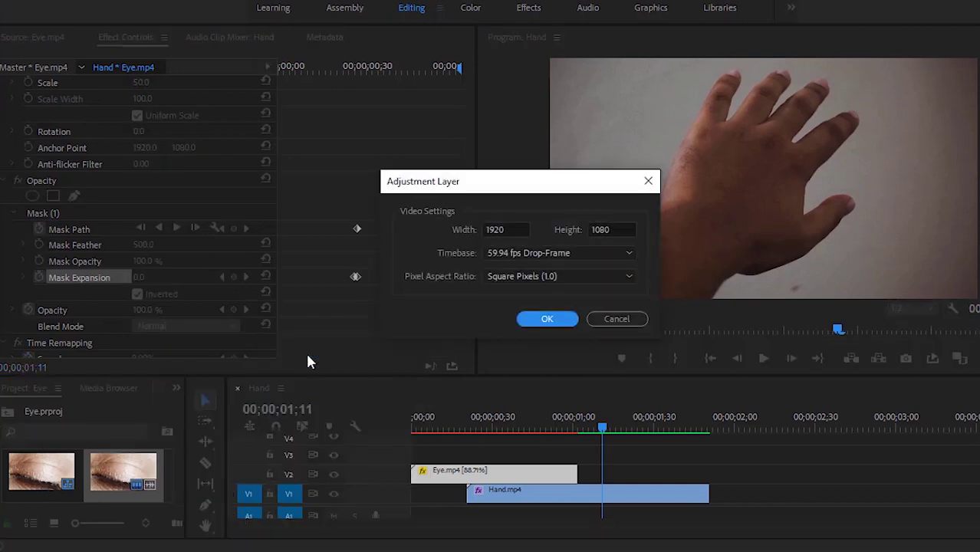
click(547, 319)
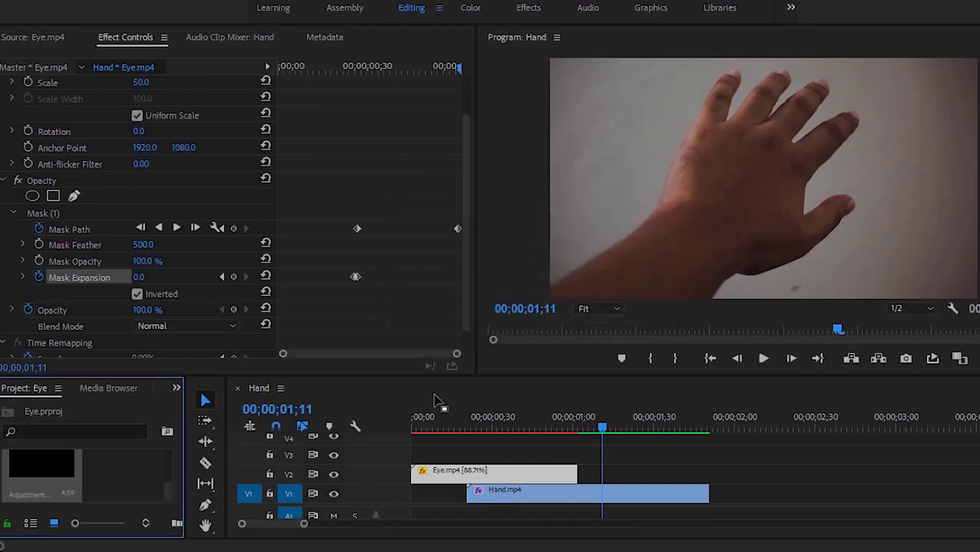
drag(53, 465, 407, 460)
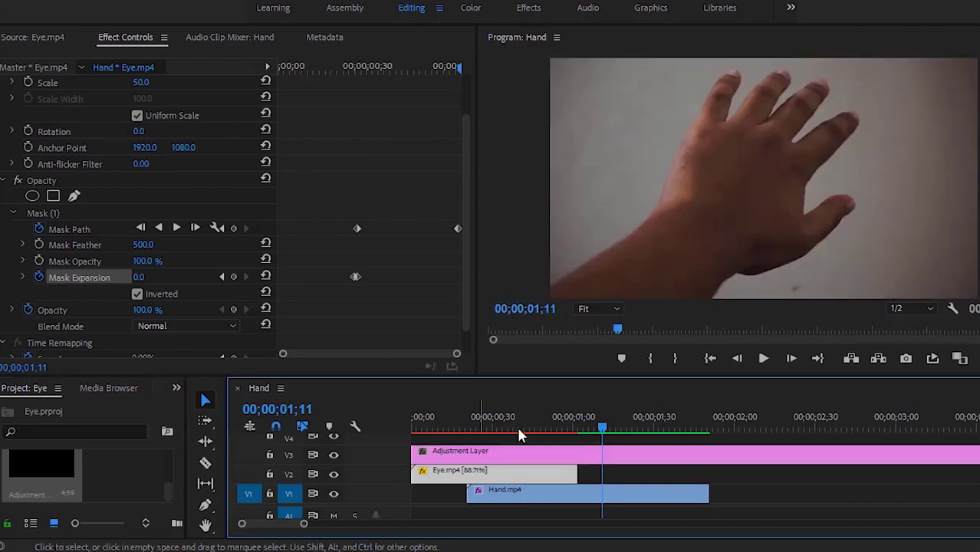
Step: Park the playhead at the end of the Hand clip
click(607, 428)
drag(623, 433, 700, 435)
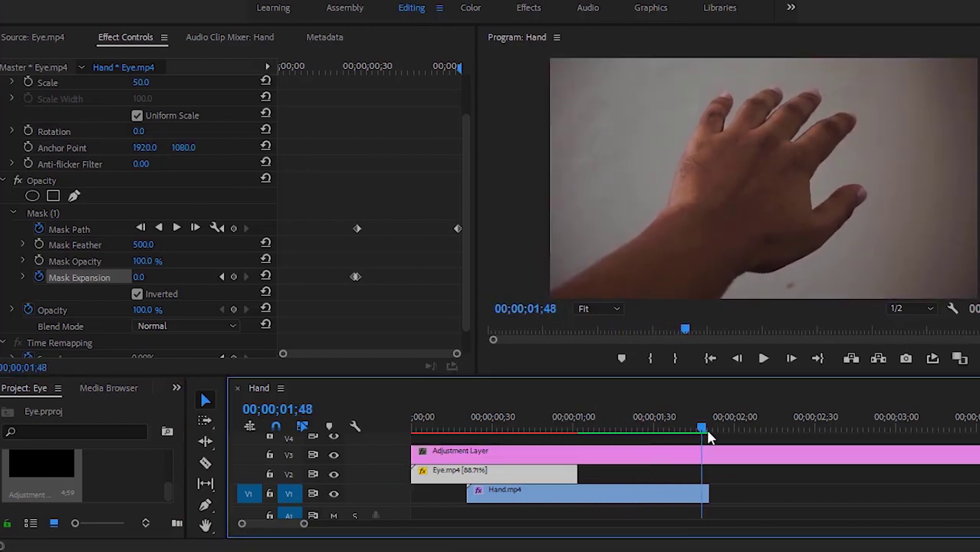
drag(707, 437, 713, 438)
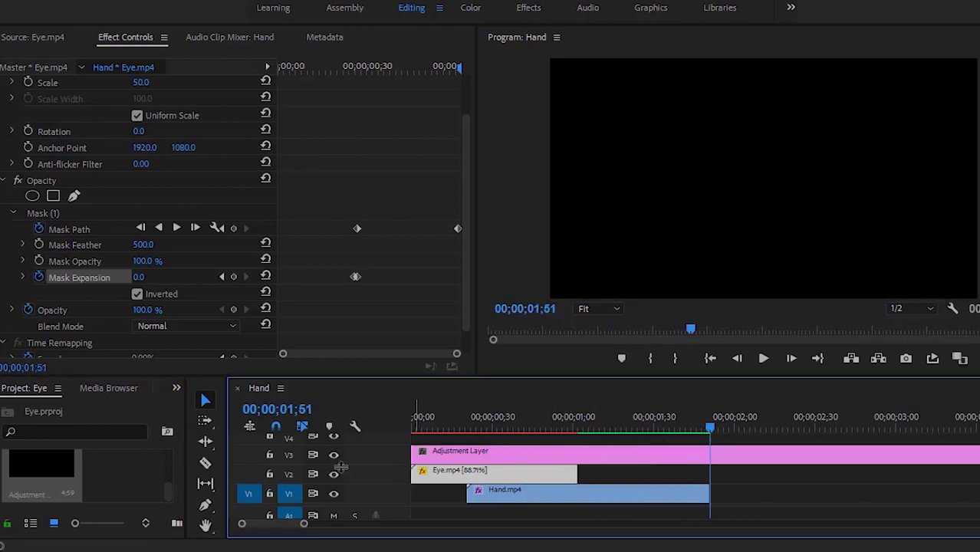
Step: Razor the adjustment layer at 00;00;01;51 and delete the tail beyond the Hand clip
click(205, 464)
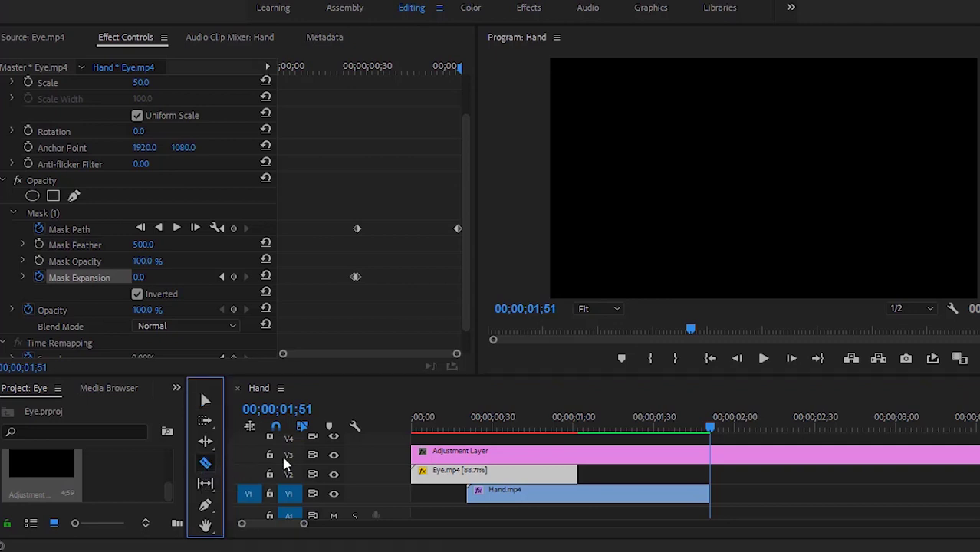
click(713, 456)
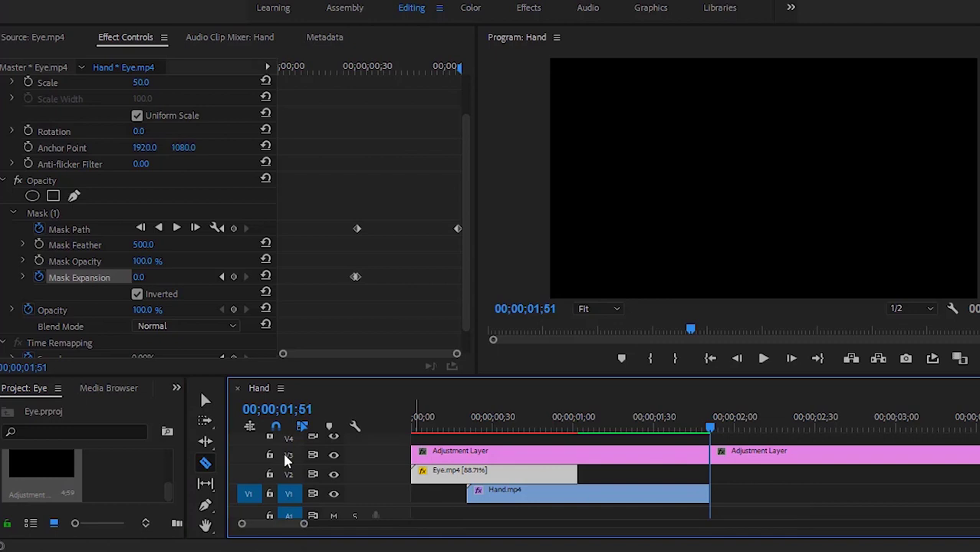
click(206, 401)
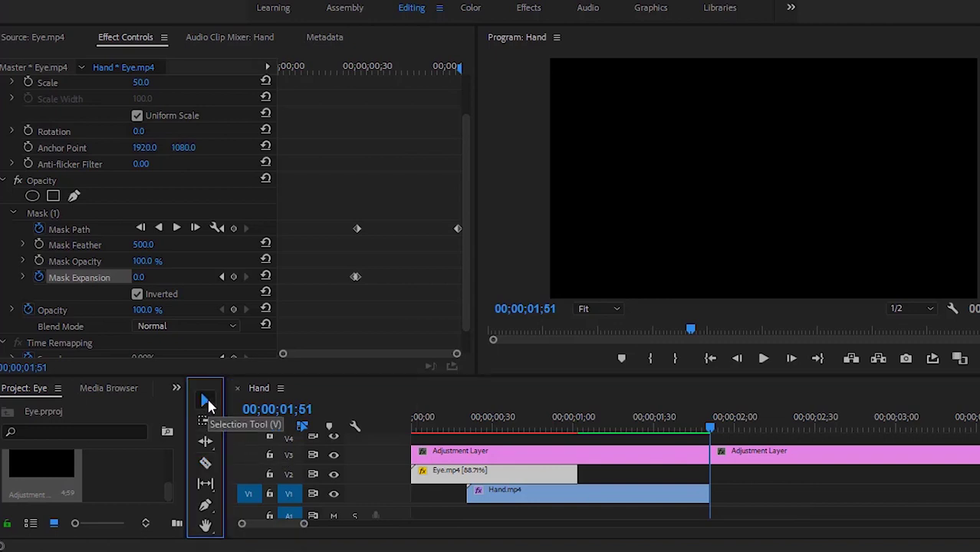
click(770, 452)
key(Delete)
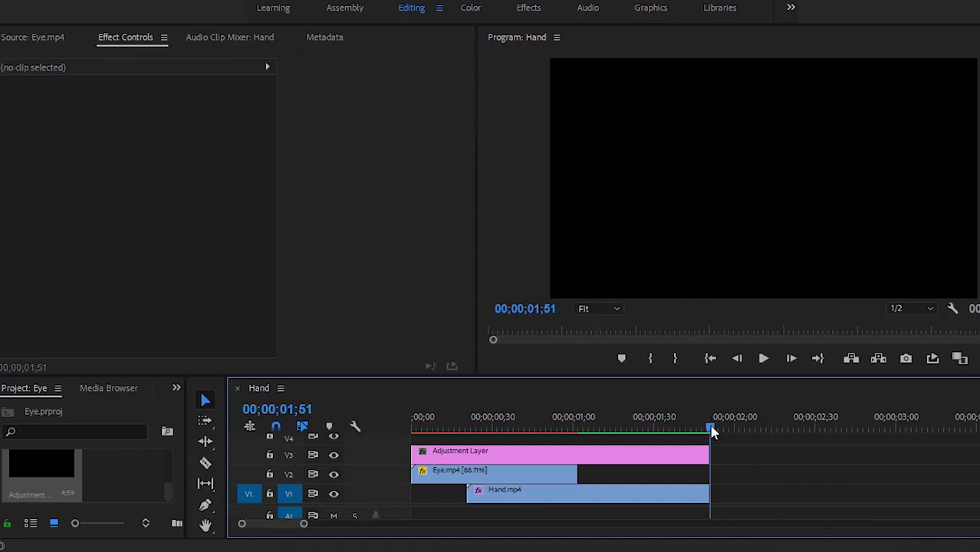
drag(710, 427, 583, 431)
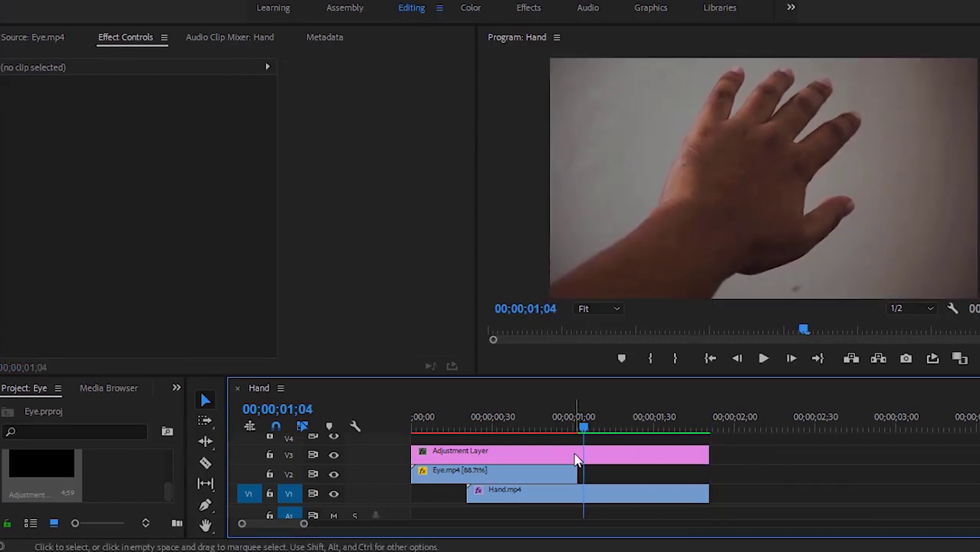
Step: Search 'crop' in the Effects panel and drop Transform > Crop onto the adjustment layer
click(578, 458)
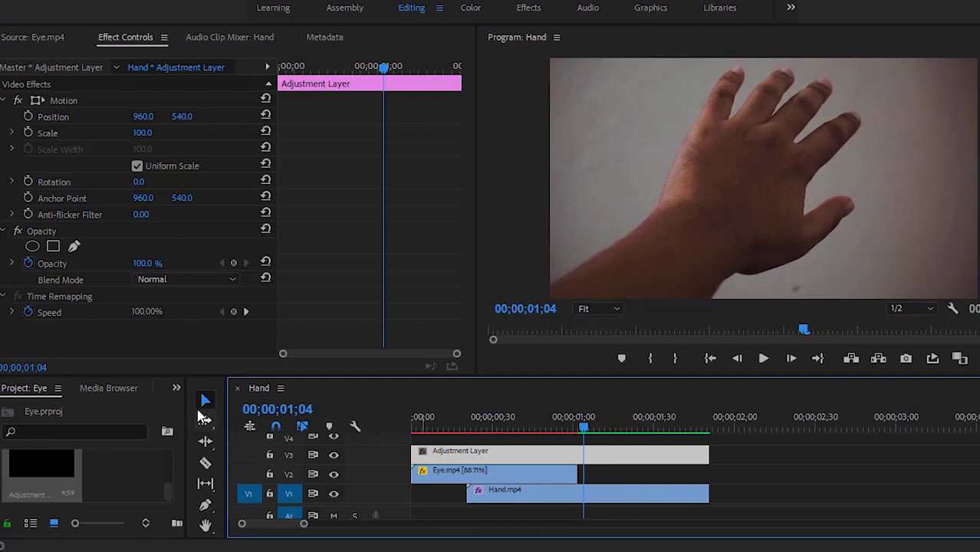
click(176, 389)
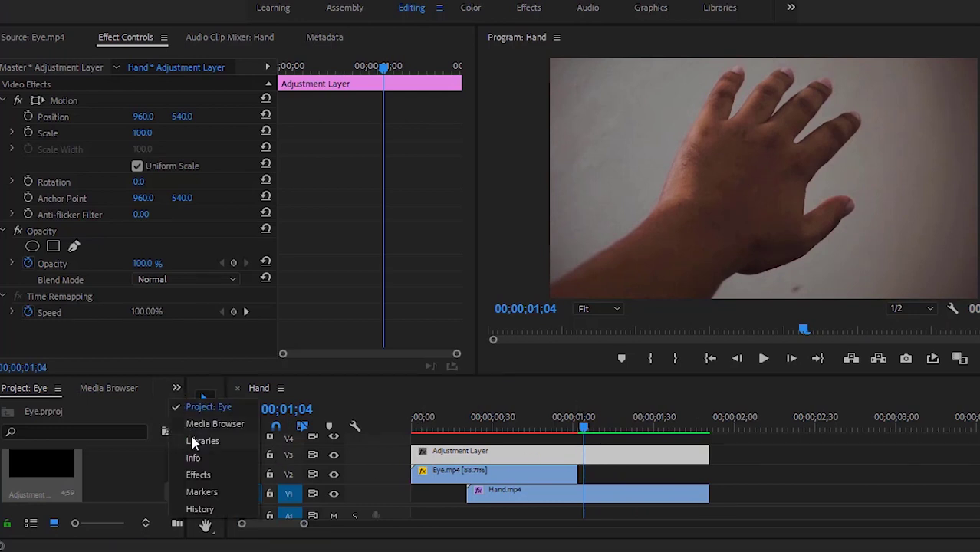
click(198, 475)
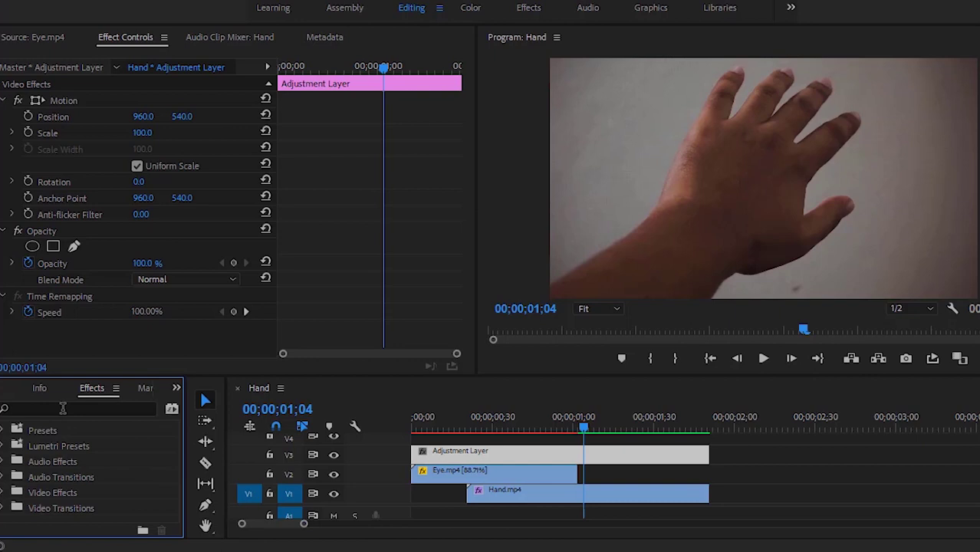
click(63, 409)
text(crop)
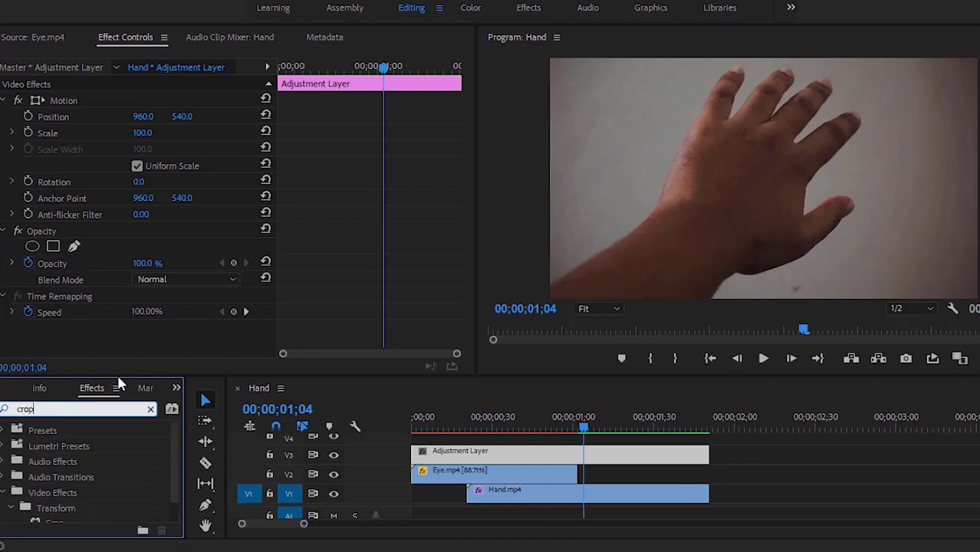
drag(118, 376, 118, 364)
drag(51, 516, 441, 452)
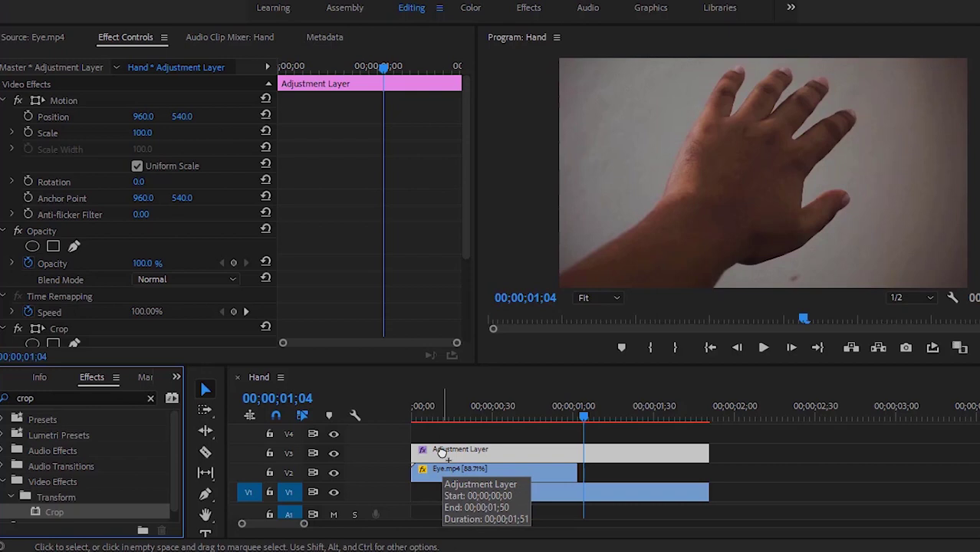
click(520, 450)
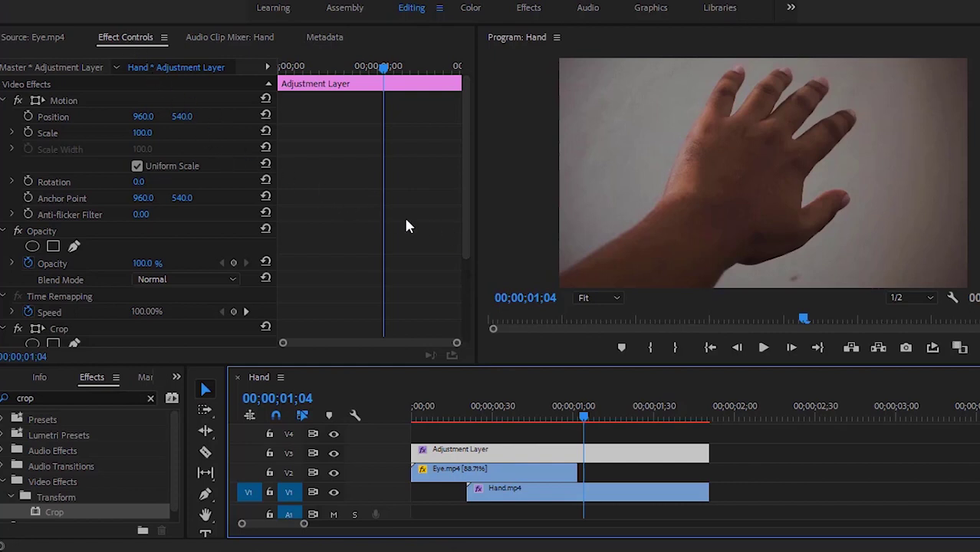
Step: Set the adjustment layer's Crop Top and Bottom to 15%, then return the playhead to the start
drag(463, 207, 465, 306)
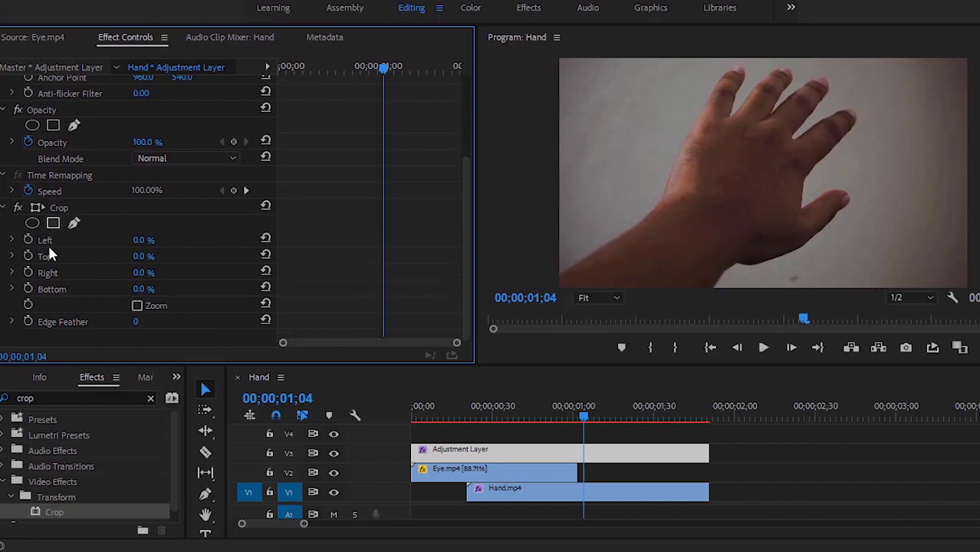
click(143, 256)
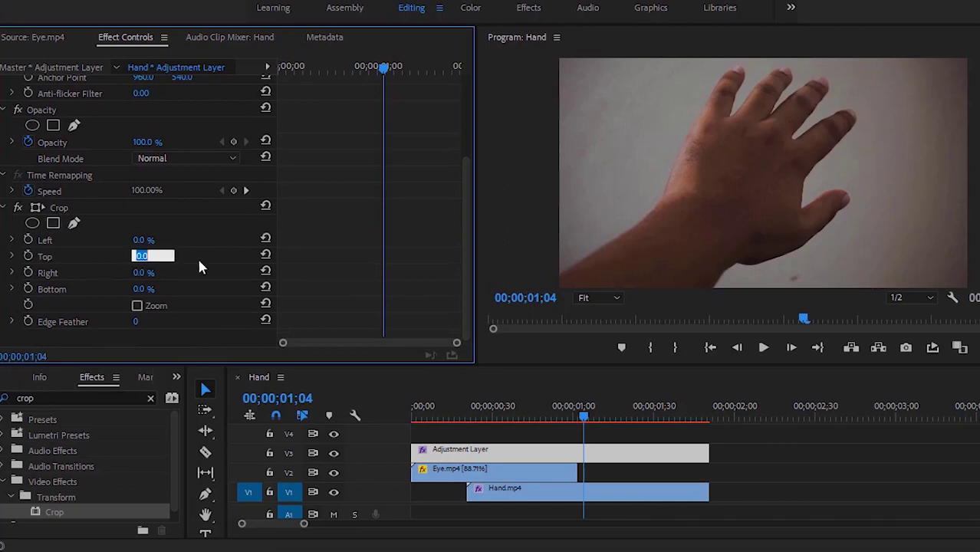
text(15)
key(Return)
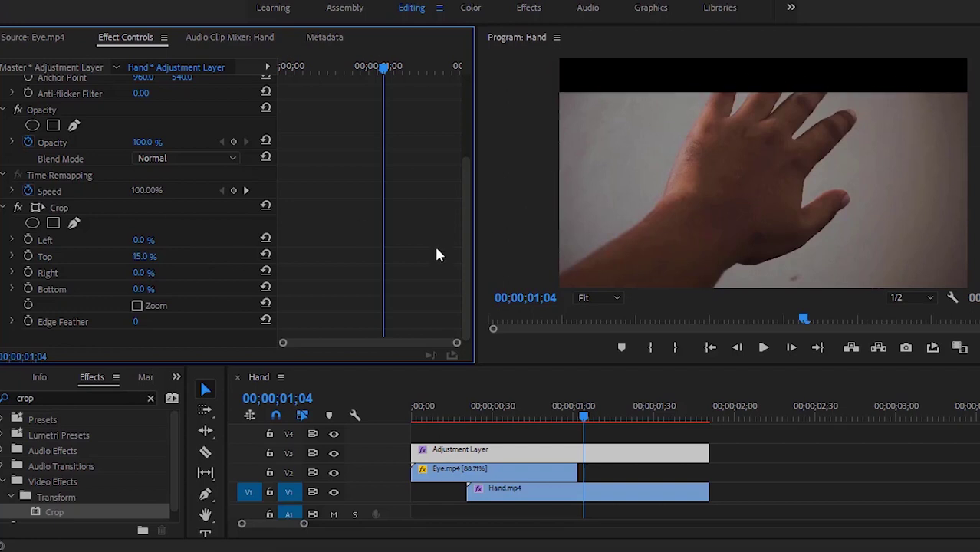
click(138, 290)
text(15)
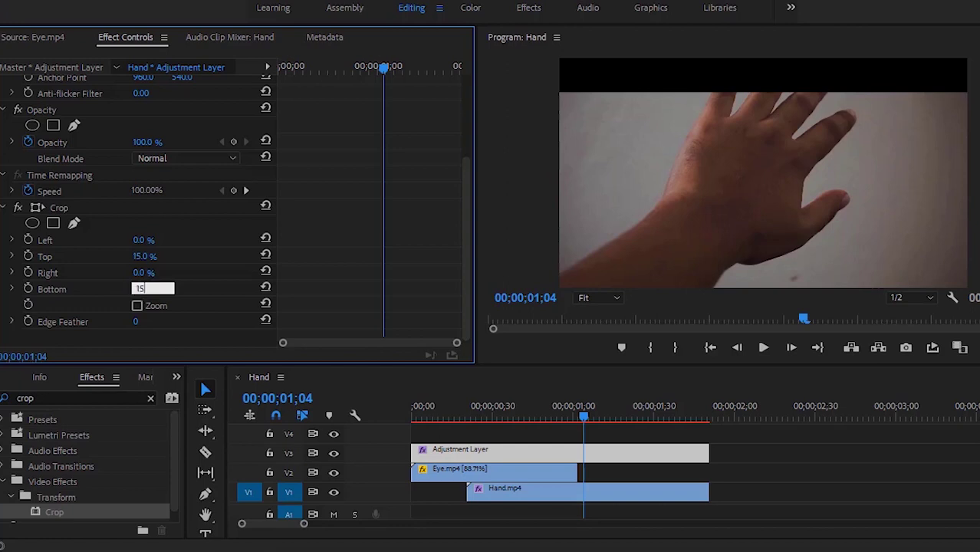
key(Return)
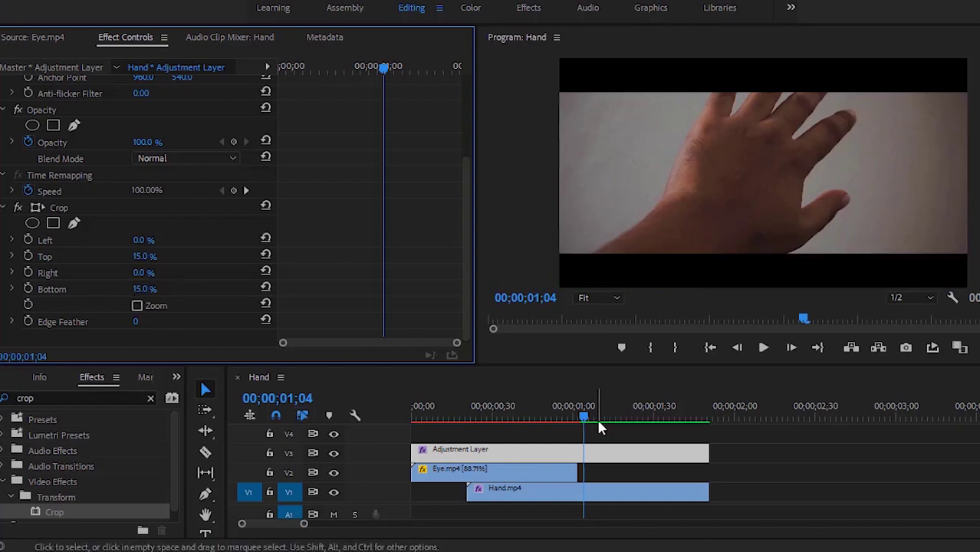
drag(584, 418, 654, 438)
Step: With the Eye.mp4 clip selected, run Sequence > Render Effects In to Out
click(562, 473)
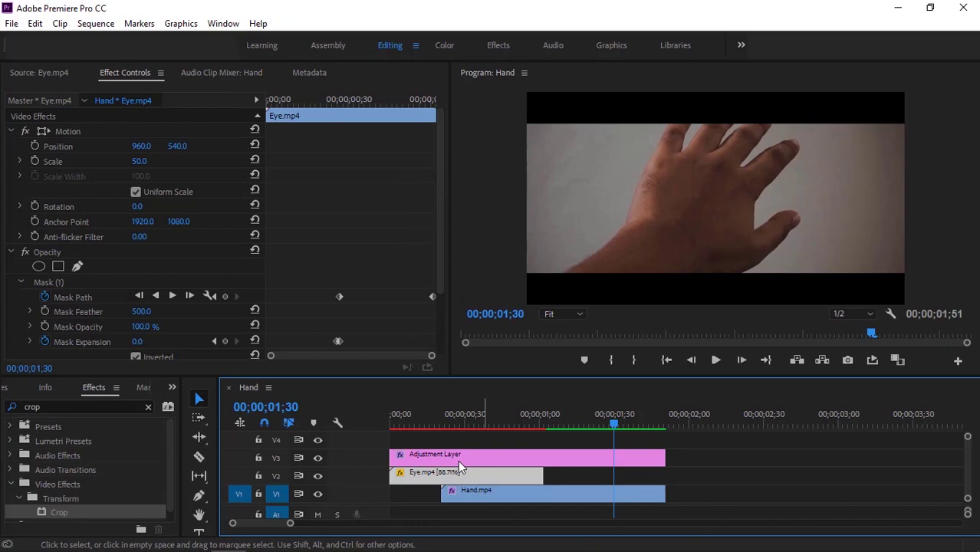
click(96, 26)
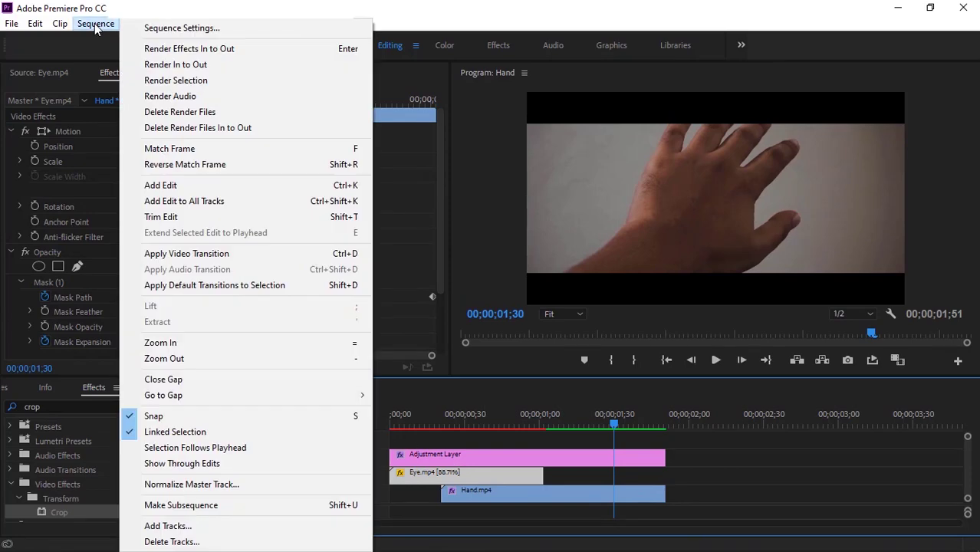
click(172, 54)
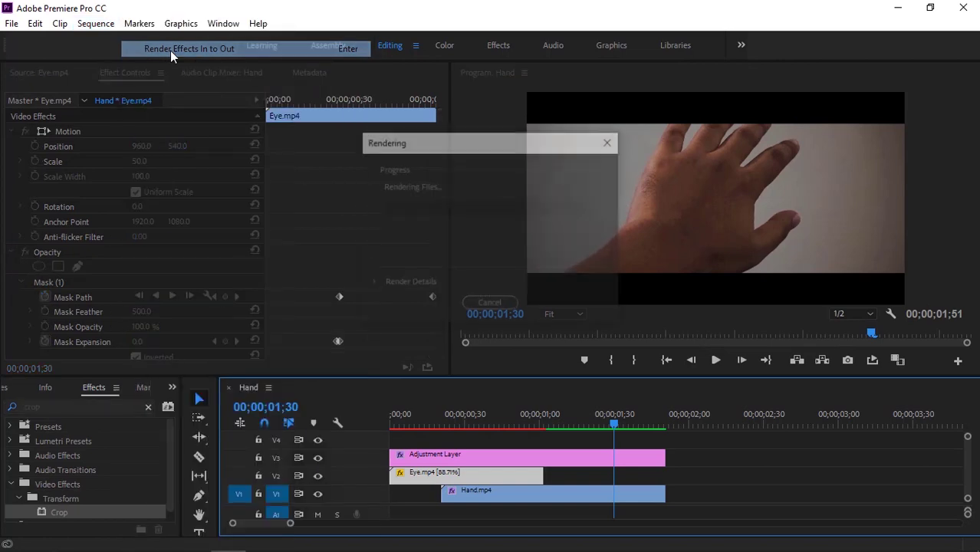